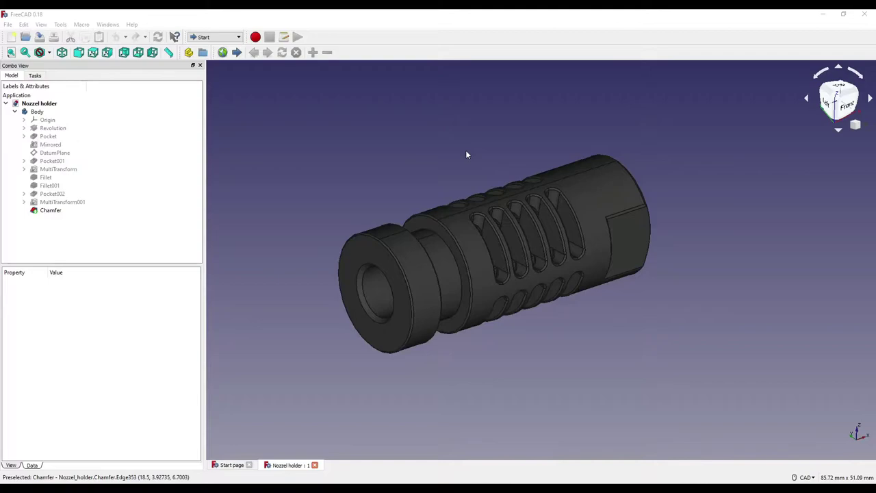
Step: Create a new document and switch to the Part Design workbench
left_click(10, 39)
left_click(226, 38)
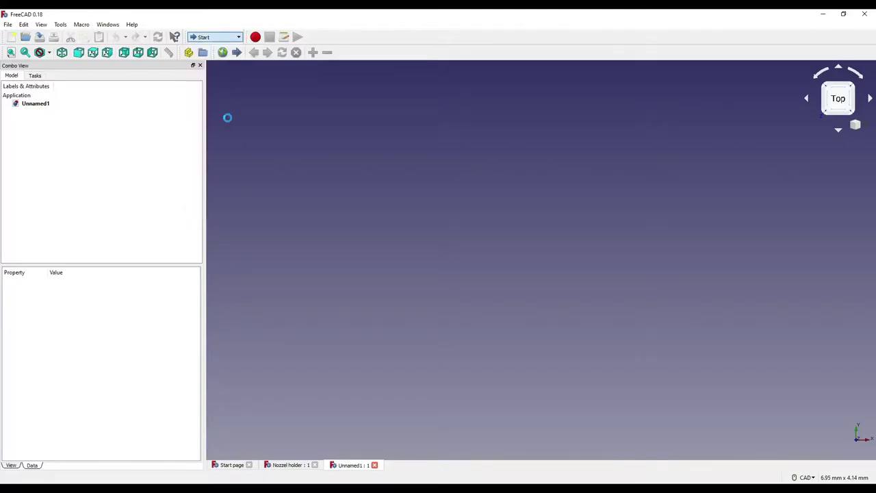
left_click(227, 119)
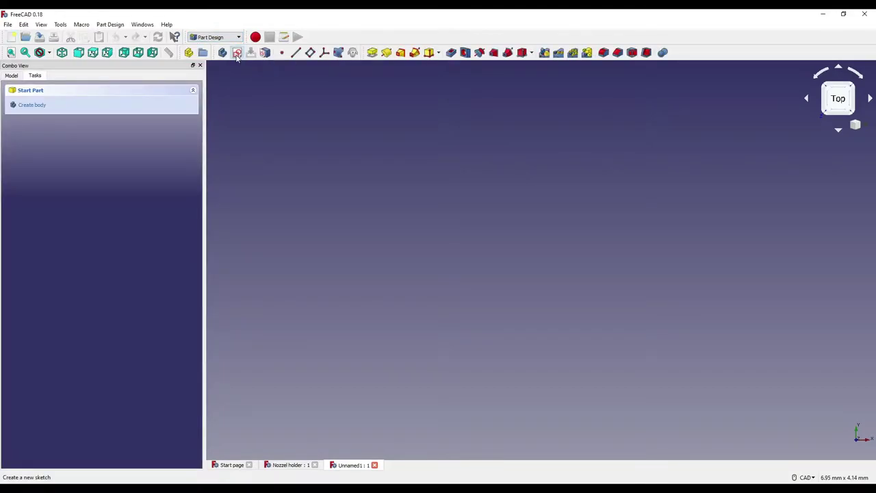
Step: Start a new sketch on the XZ plane
left_click(237, 53)
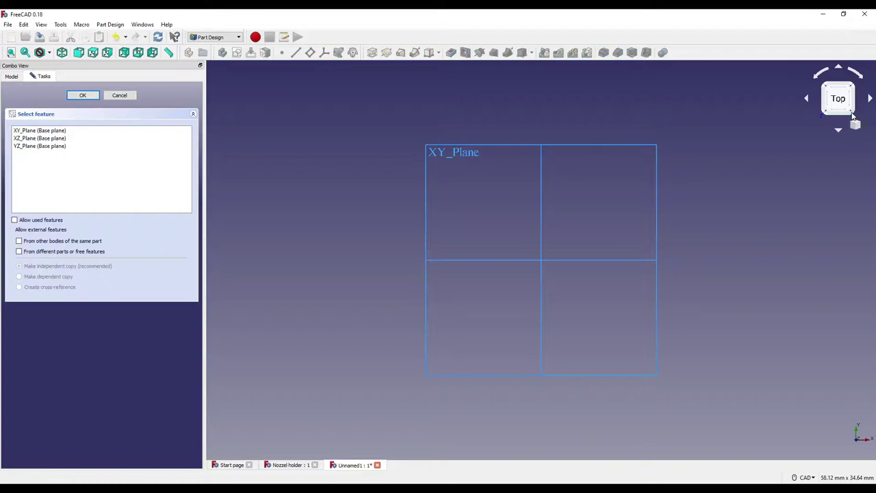
left_click(854, 117)
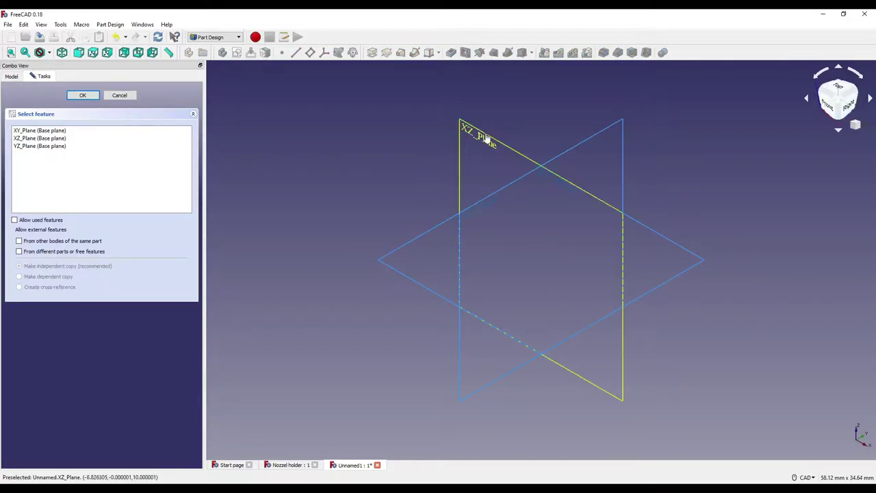
left_click(486, 135)
left_click(81, 96)
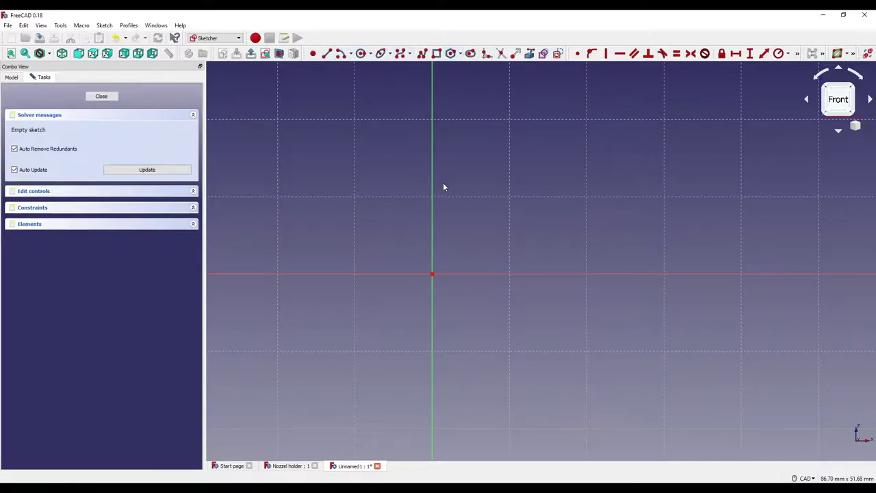
Step: Draw two construction lines from the origin: one about 40 mm along the horizontal axis, one about 10 mm up the vertical axis
left_click(328, 55)
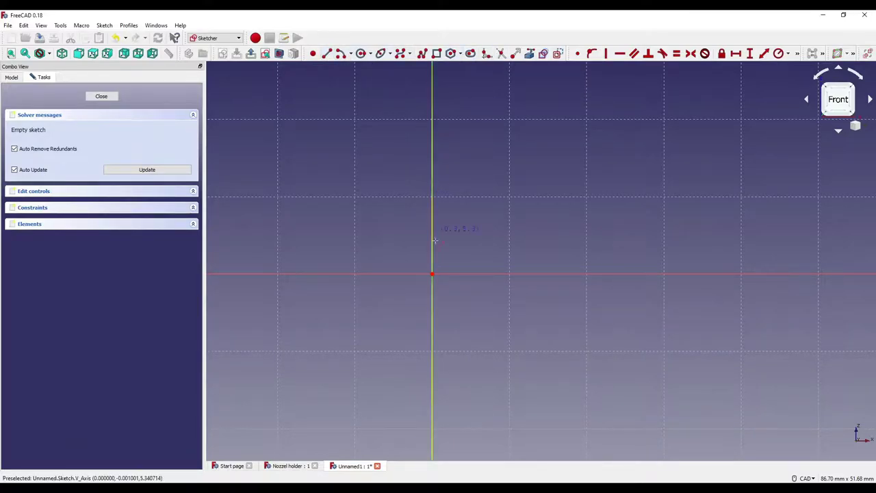
left_click(432, 274)
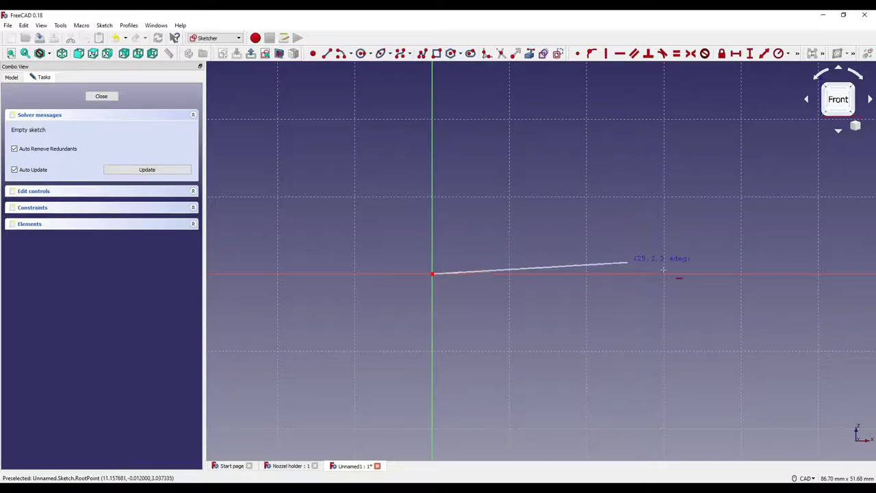
left_click(743, 274)
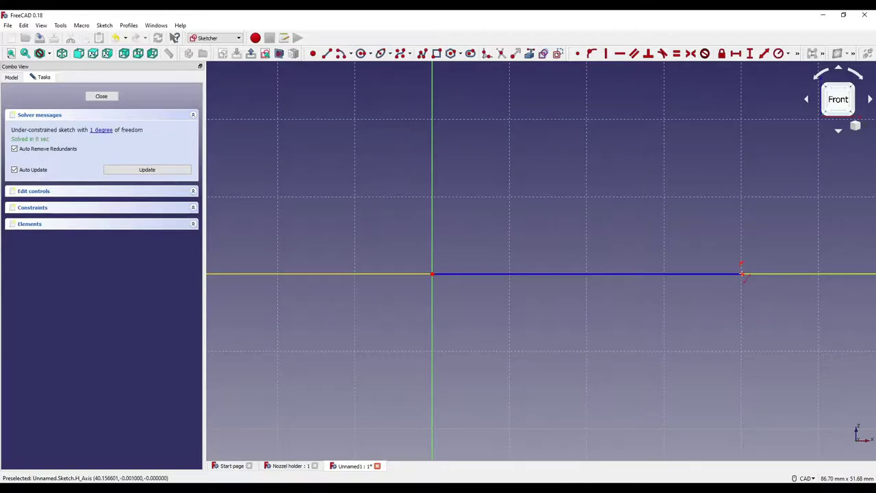
left_click(328, 53)
left_click(432, 274)
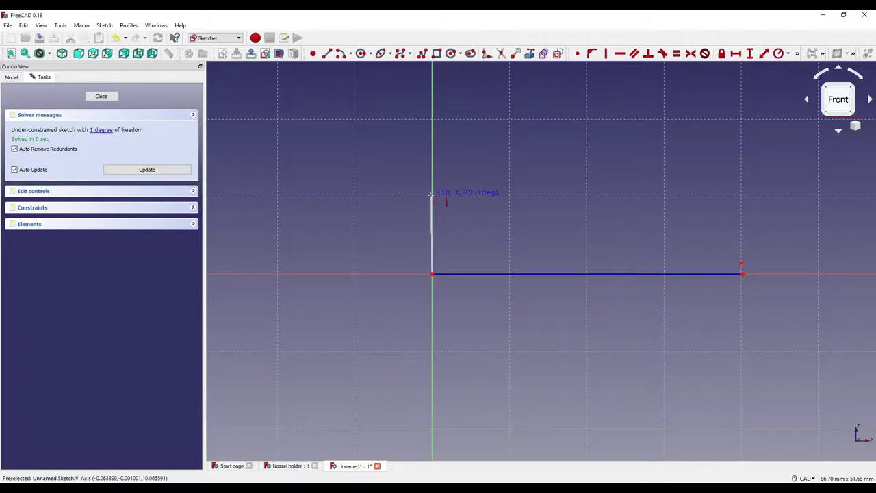
left_click(433, 198)
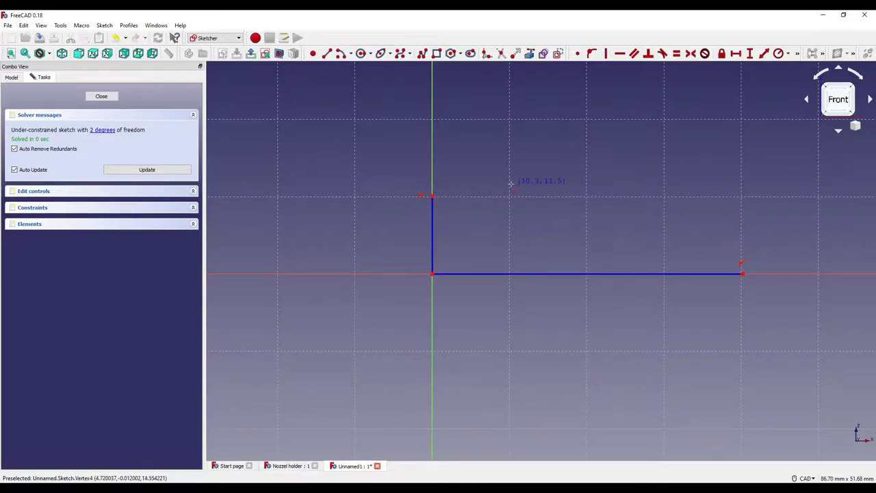
Step: Constrain the vertical construction line's height to 8 mm
left_click(749, 55)
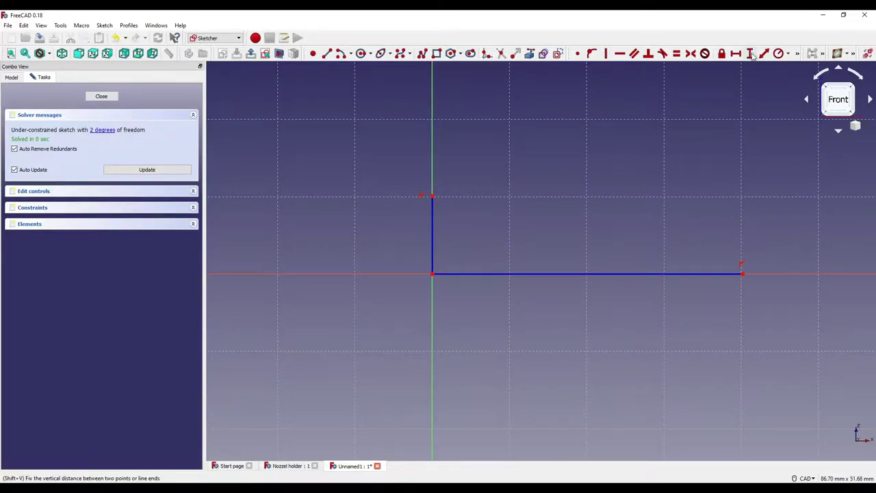
left_click(433, 236)
type("8")
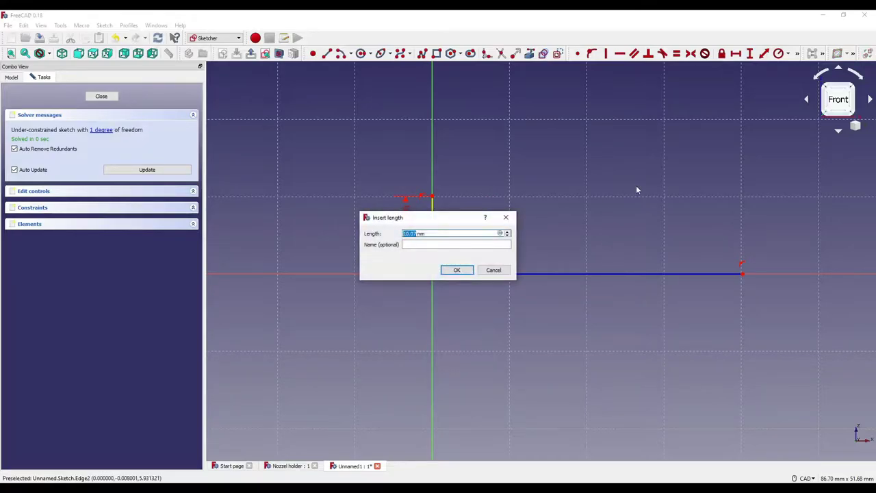
key("Return")
Step: Constrain the horizontal construction line's length to 40 mm and place its dimension below the line
left_click(736, 54)
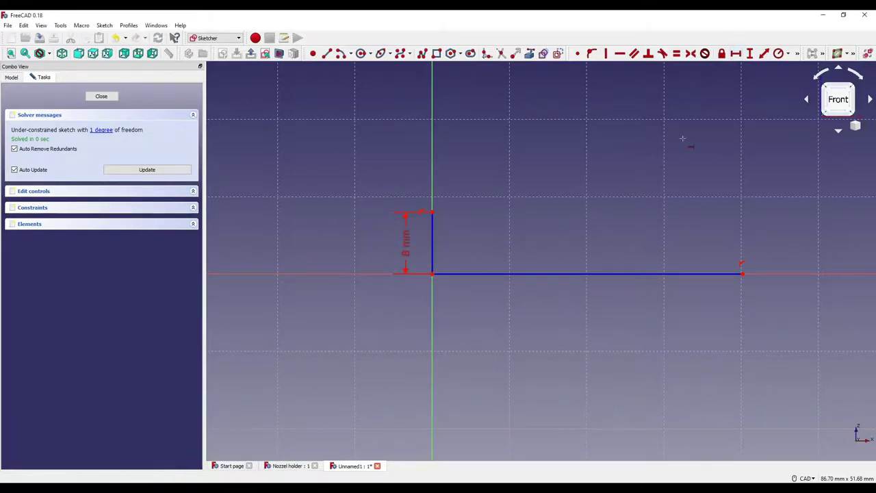
left_click(605, 274)
type("40.16")
key("Return")
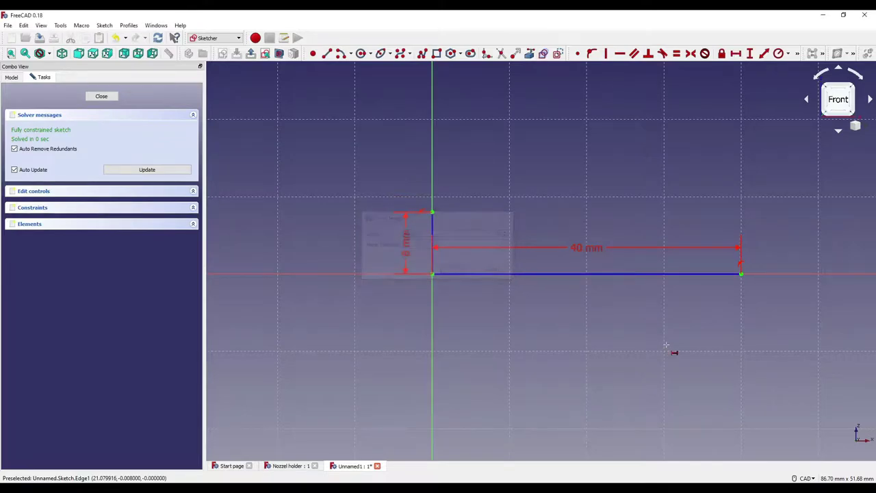
left_click_drag(587, 250, 592, 323)
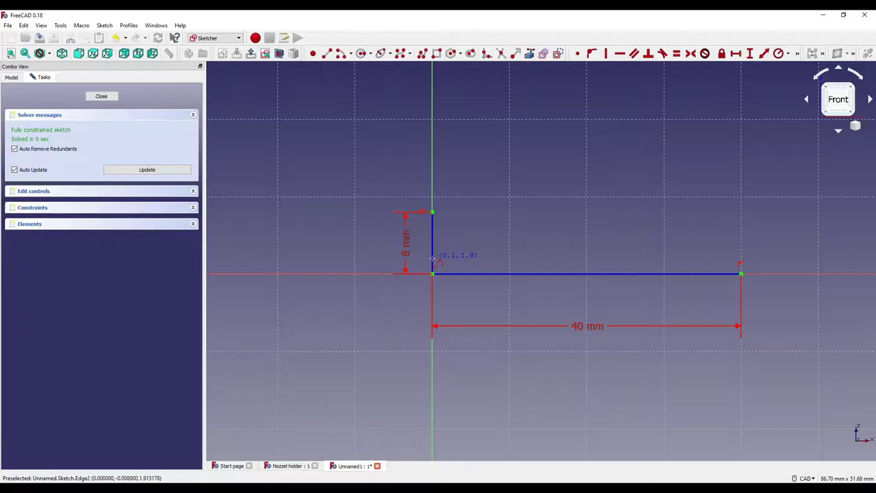
Step: Start a polyline on the vertical axis about 2 mm above the origin, run it to the 8 mm end point, and add a short top edge and rectangular groove
left_click(432, 258)
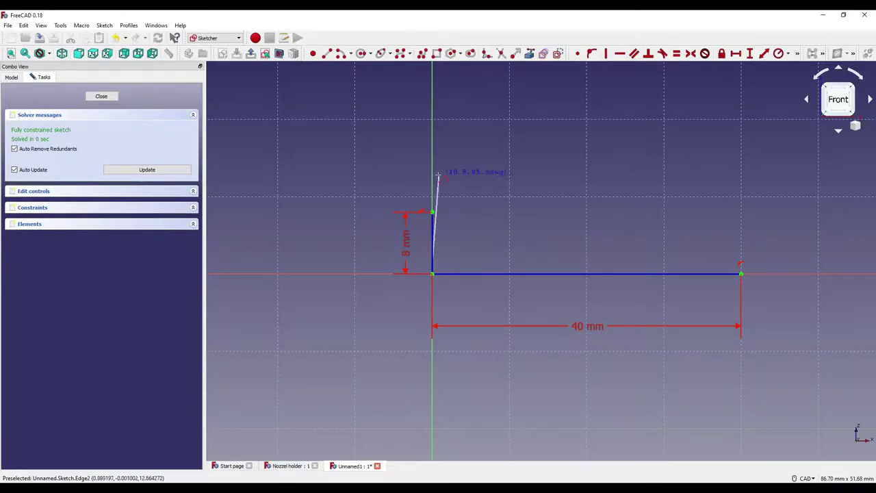
left_click(433, 211)
left_click(463, 212)
left_click(462, 231)
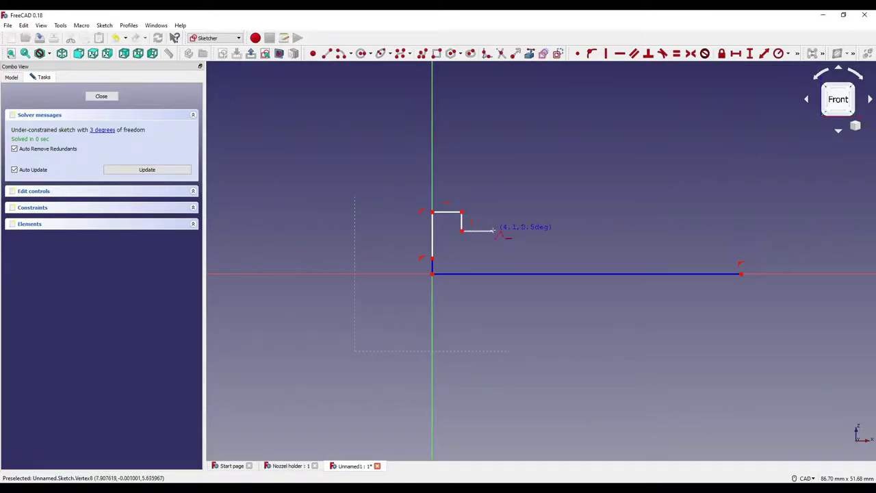
left_click(492, 226)
left_click(493, 211)
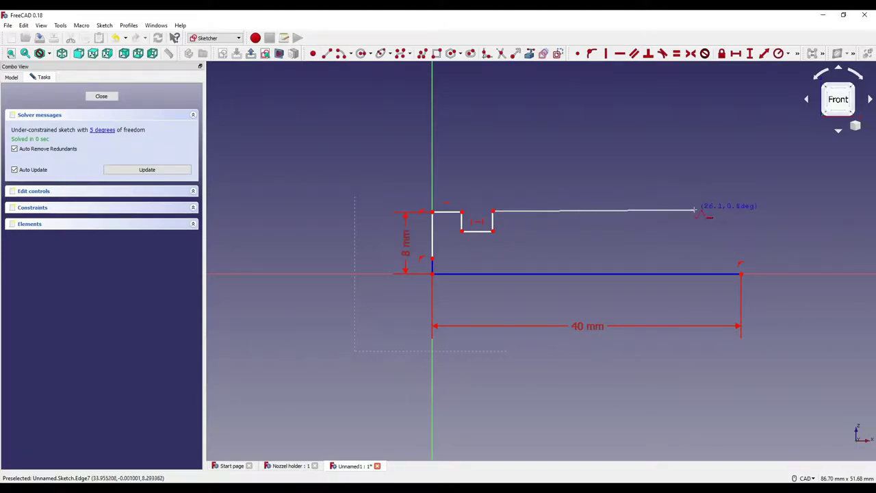
Step: Continue the polyline with a top edge about 26 mm long, a sloped nose, a short vertical end face and the first stepped bore edges
left_click(695, 210)
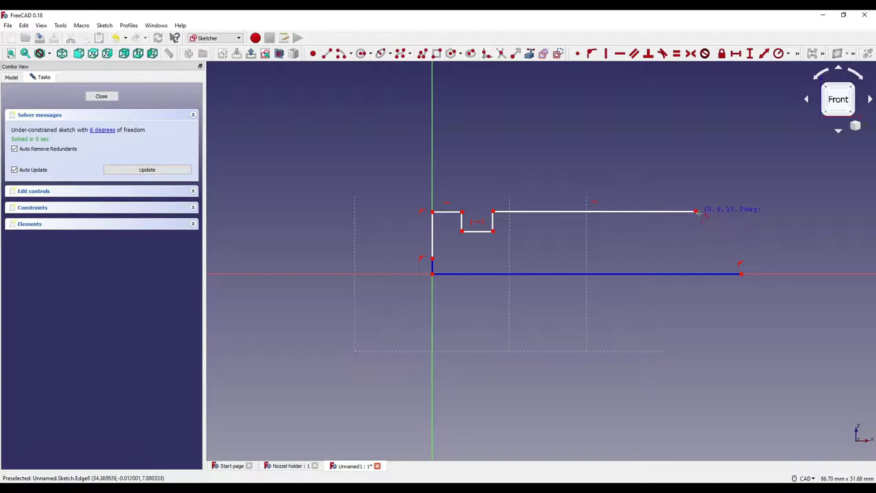
left_click(736, 238)
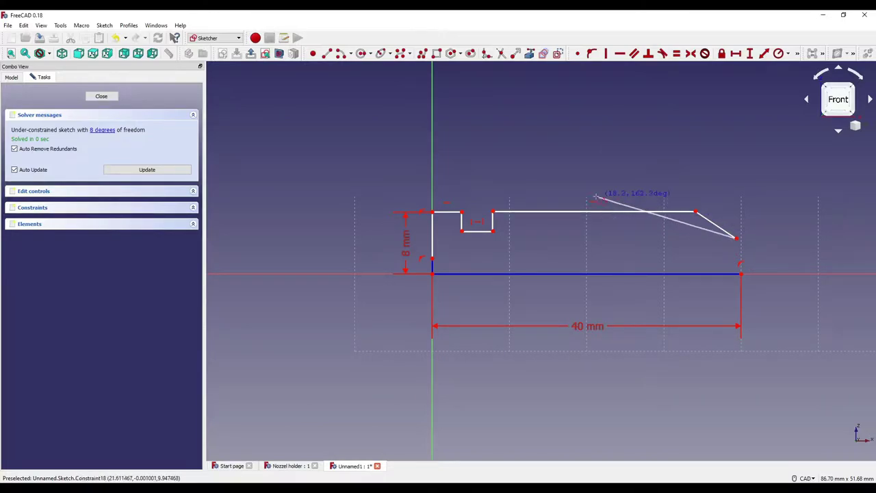
left_click(737, 256)
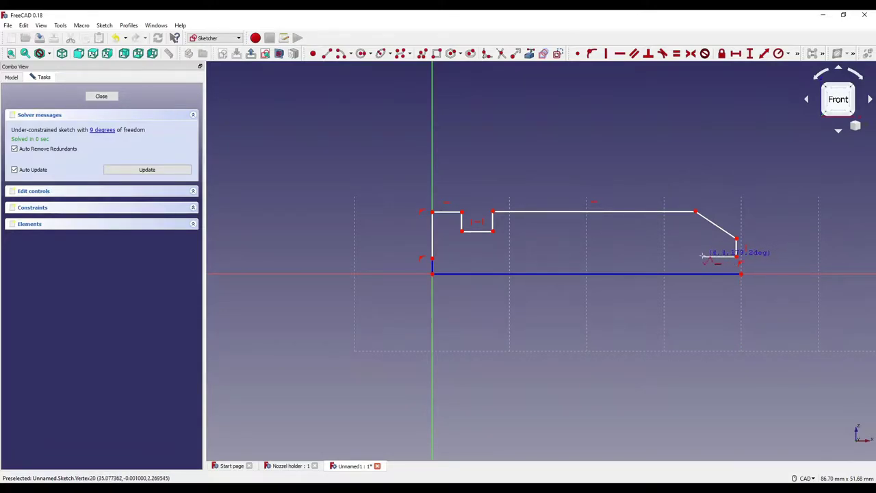
left_click(697, 260)
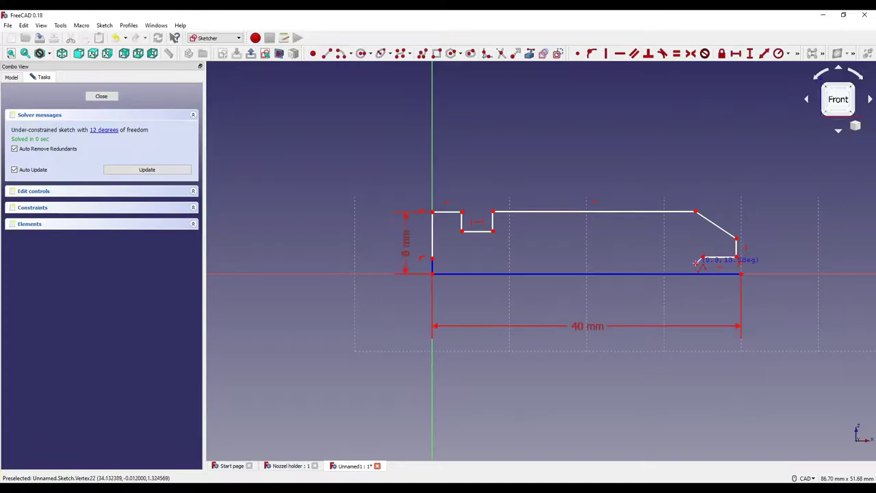
left_click(649, 261)
Step: Close the polyline with a long narrow bore edge just above the axis, a step up, a wider bore edge and a small chamfer to the start point
scroll(648, 264, "up", 5)
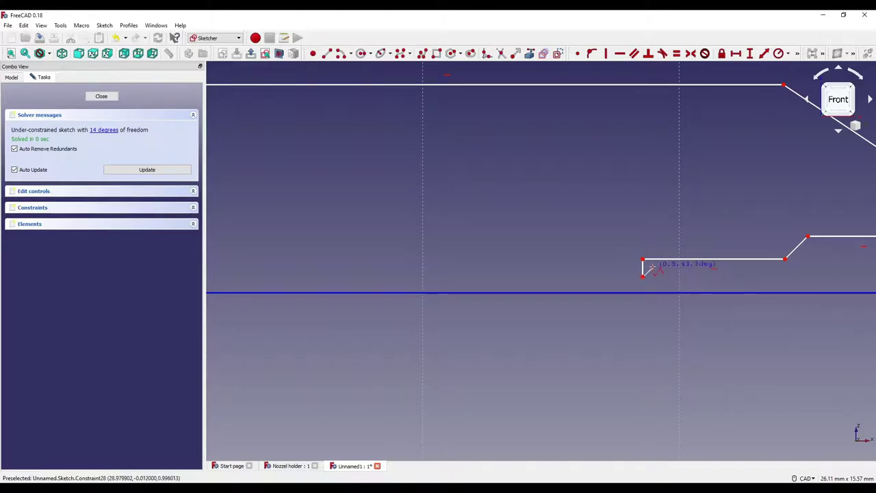
scroll(552, 265, "down", 5)
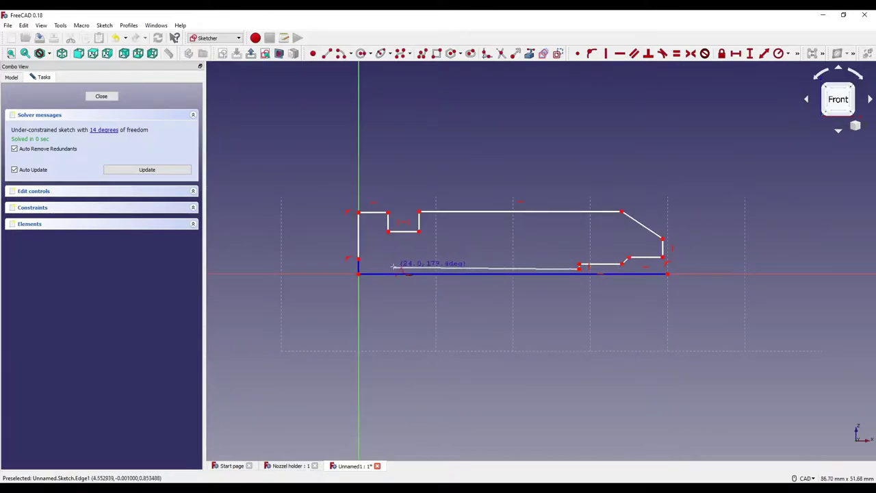
scroll(408, 268, "up", 4)
left_click(417, 272)
left_click(417, 261)
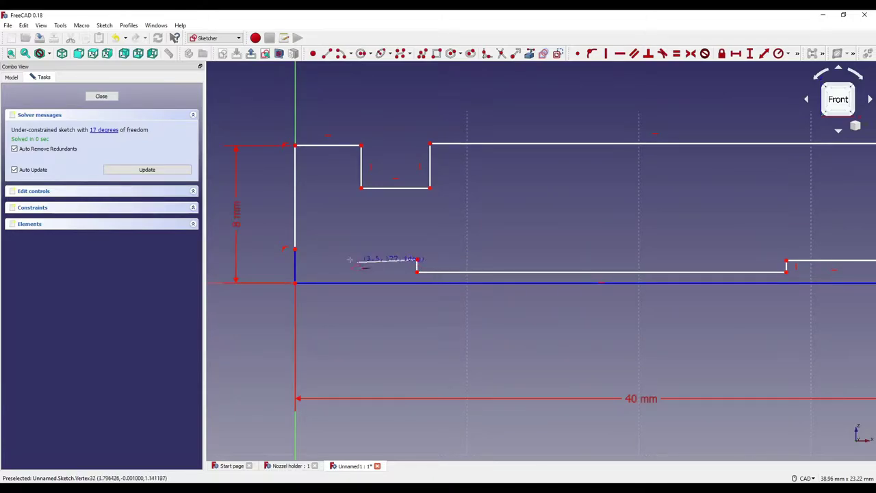
left_click(312, 259)
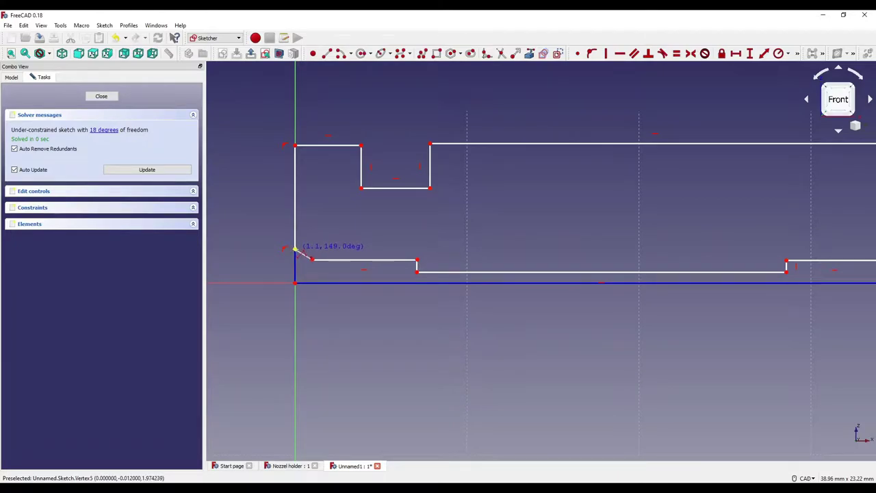
key("Escape")
Step: Align the long top edge with the upper end point of the 8 mm line using a point-on-object constraint
scroll(322, 211, "up", 2)
scroll(553, 217, "down", 5)
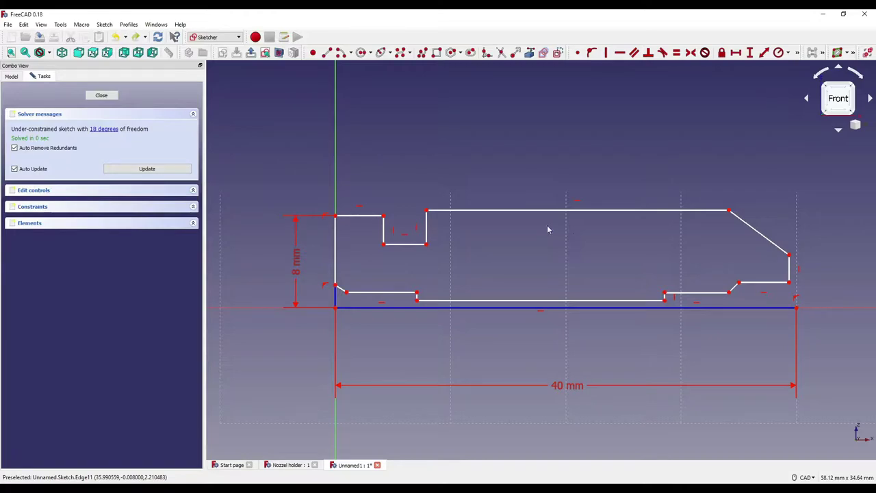
left_click(494, 211)
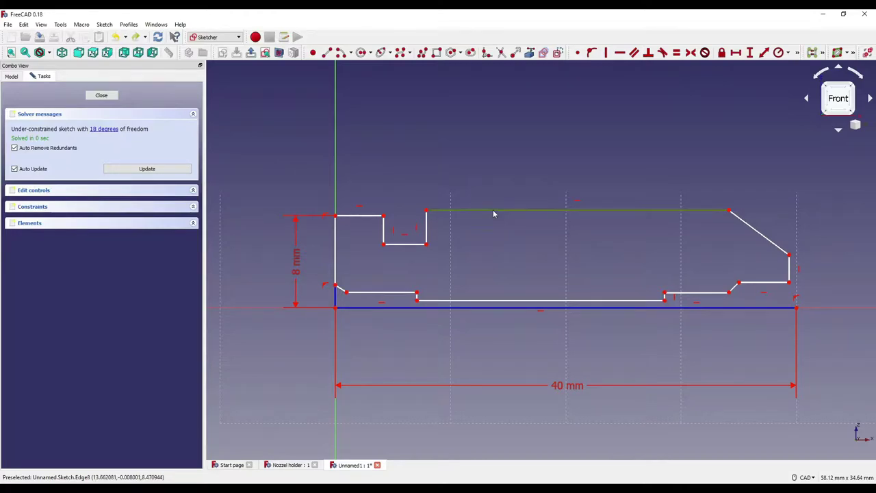
left_click(336, 217)
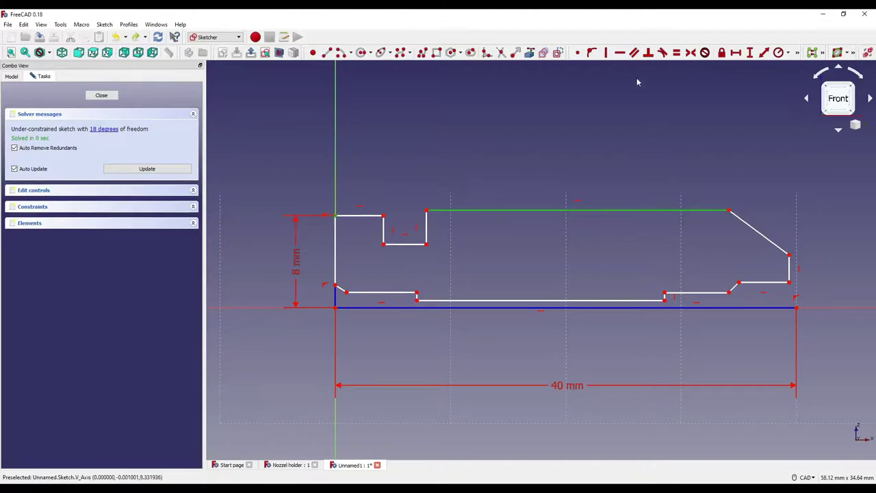
left_click(593, 54)
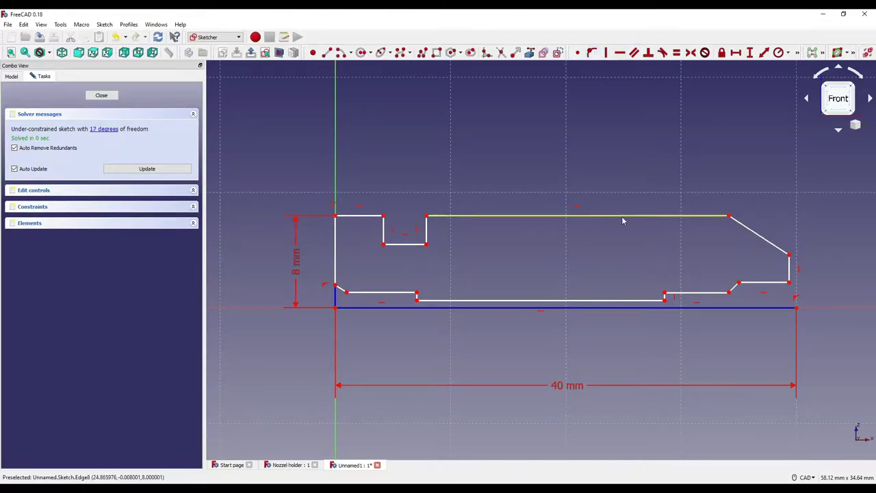
Step: Constrain the horizontal length of the short top edge before the groove to 4.8 mm
mouse_move(336, 218)
middle_mouse_down()
mouse_move(448, 143)
mouse_move(567, 123)
mouse_move(556, 189)
middle_mouse_up()
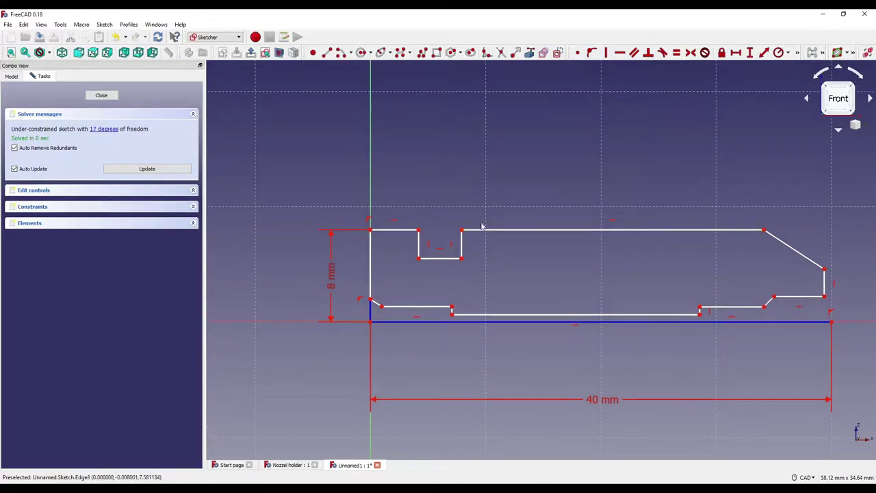
mouse_move(487, 219)
middle_mouse_down()
mouse_move(522, 176)
mouse_move(538, 173)
middle_mouse_up()
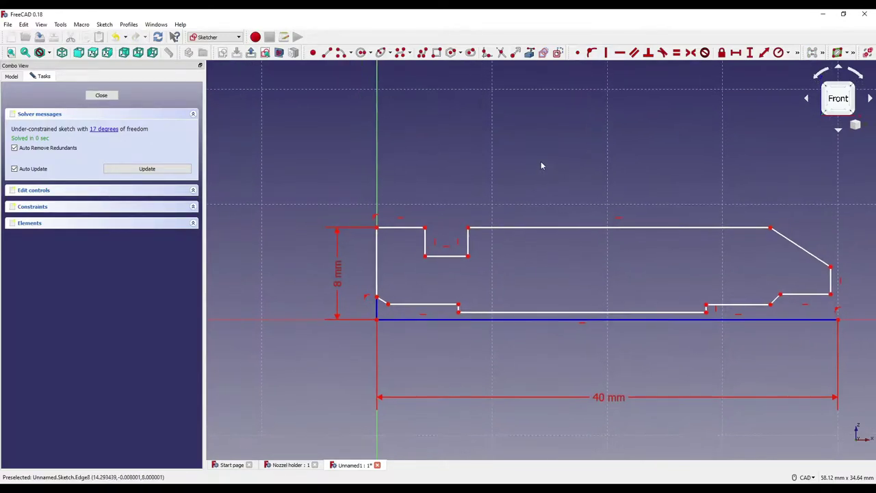
left_click(378, 228)
left_click(424, 228)
key("l")
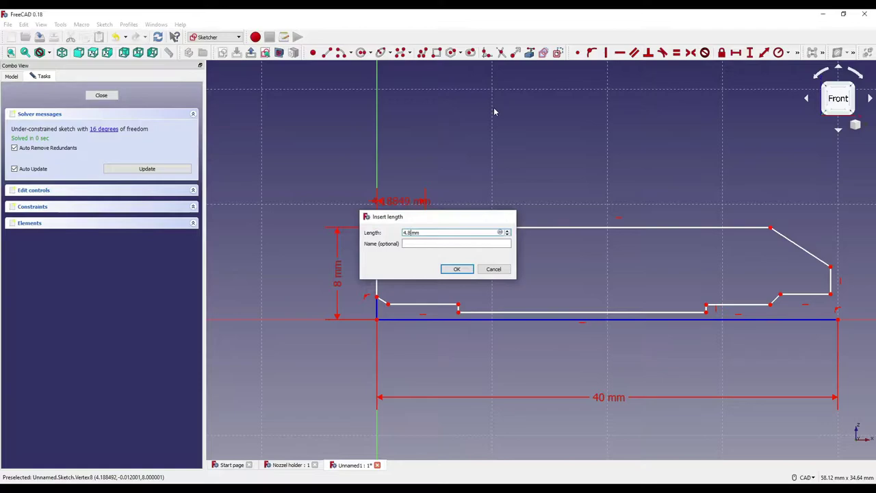
key("Return")
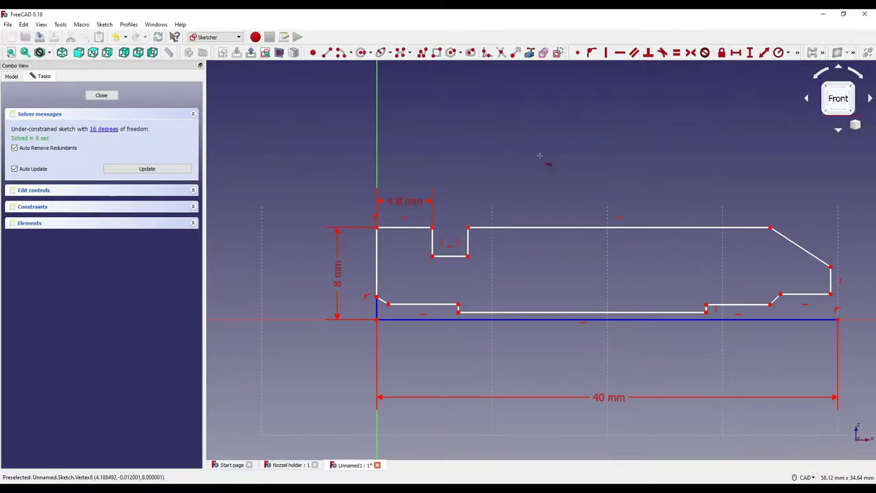
Step: Constrain the groove's width to 4.6 mm and place the dimension above the profile
left_click(432, 256)
left_click(468, 256)
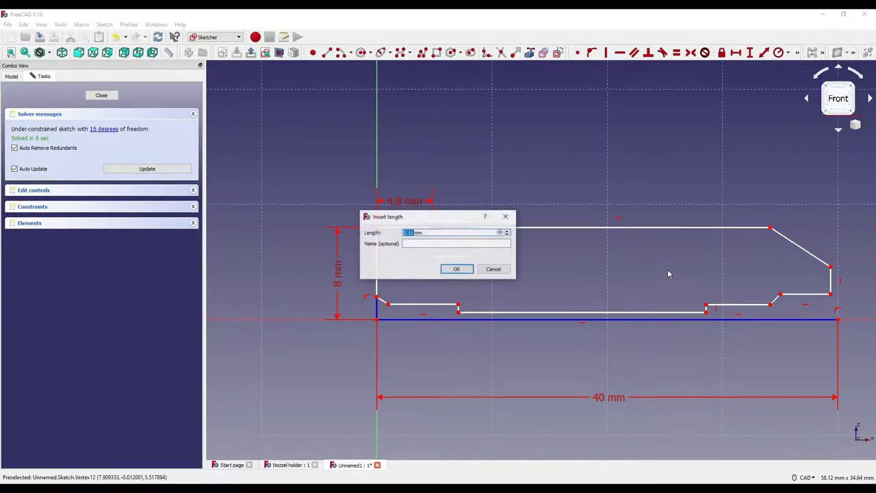
type("4.6")
key("Return")
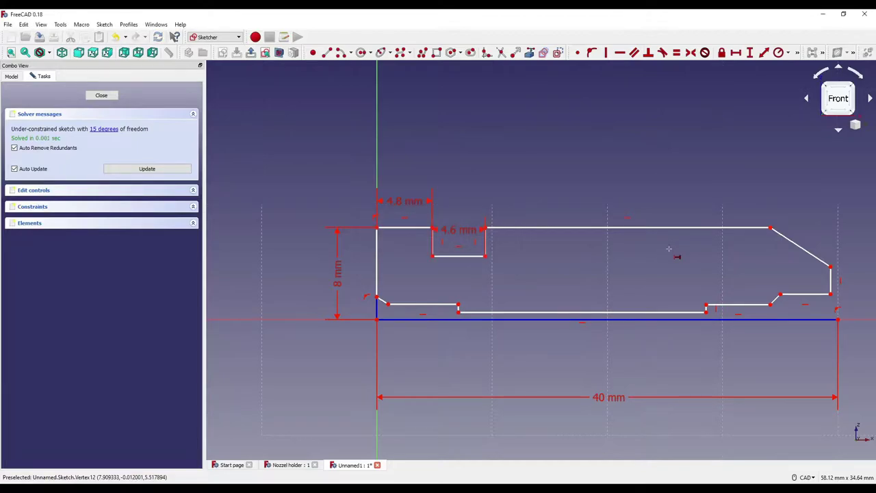
left_click_drag(452, 234, 468, 163)
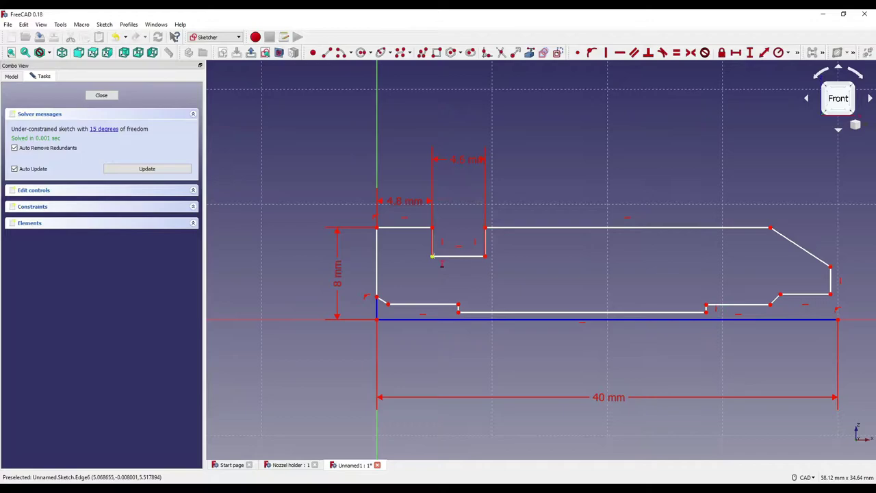
Step: Constrain the groove floor's height above the origin to 6 mm and place the dimension just below the groove
key("l")
left_click(435, 260)
key("Escape")
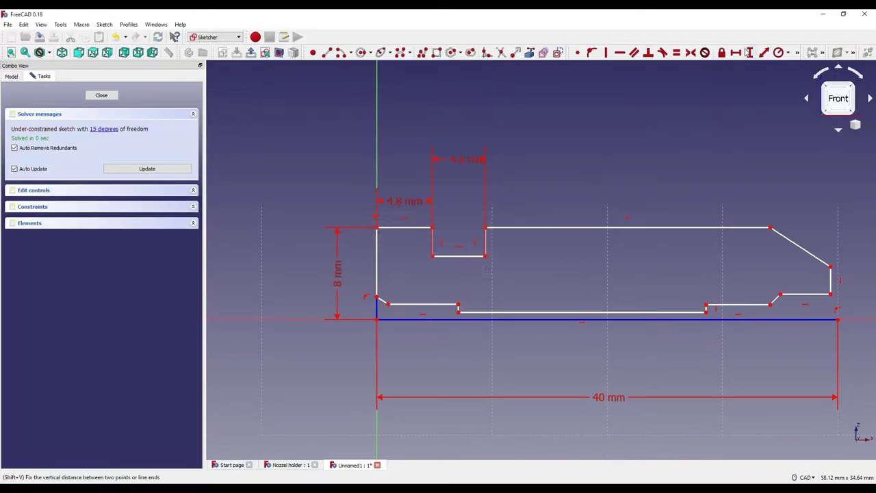
left_click(377, 319)
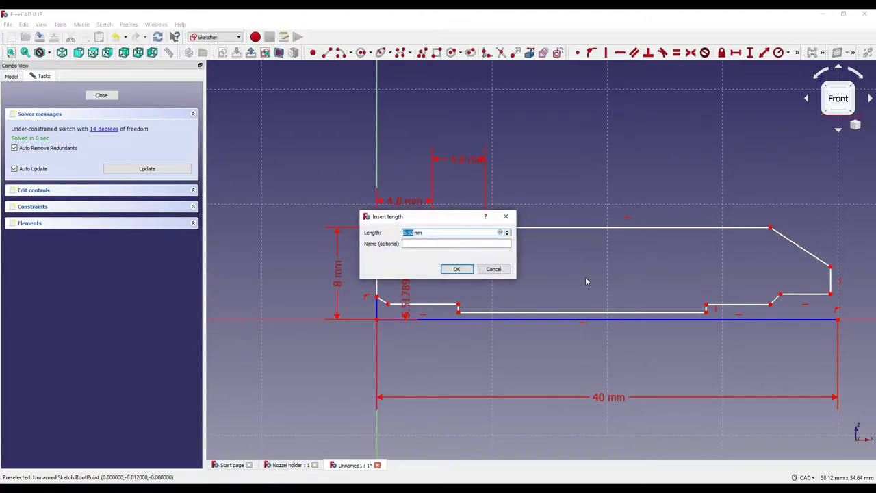
type("6")
key("Return")
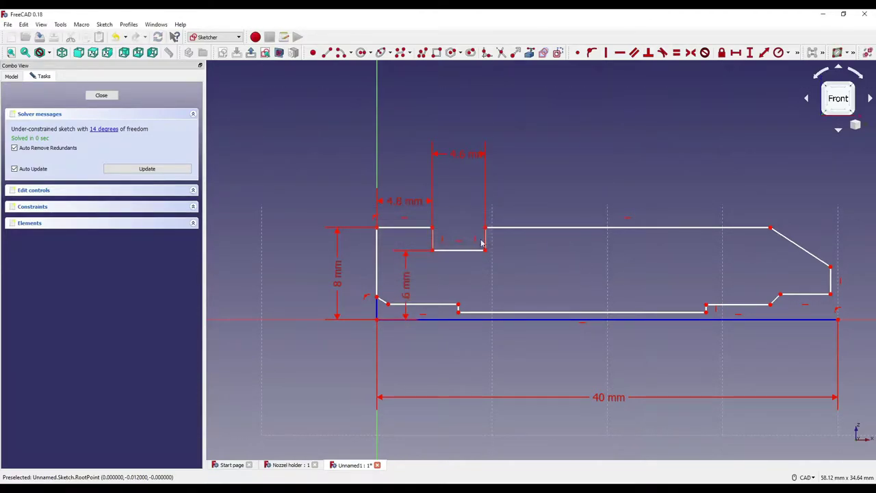
left_click_drag(406, 284, 436, 284)
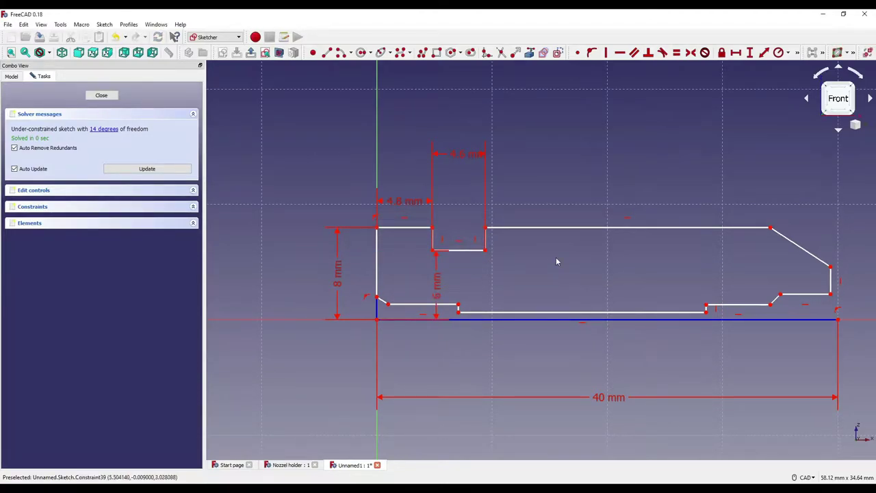
Step: Constrain the heights of the nose end face's lower and upper points above the axis to 4 mm and 5 mm
scroll(534, 256, "down", 2)
scroll(614, 305, "up", 2)
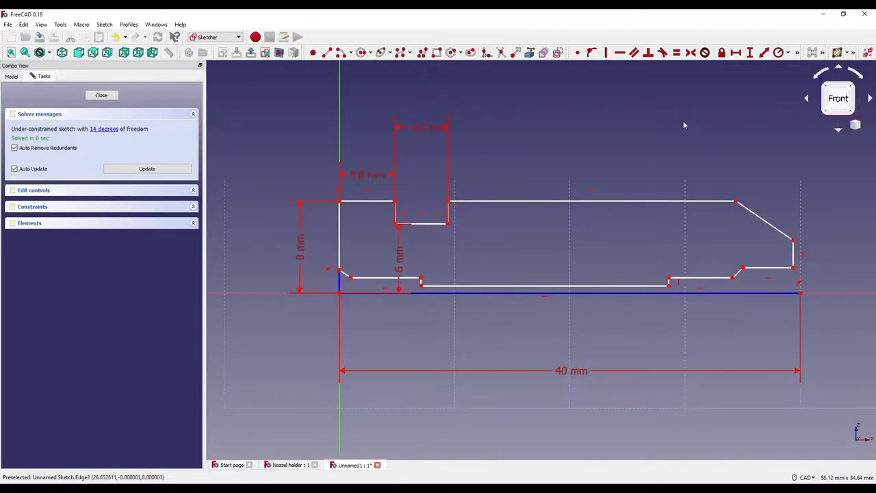
left_click(794, 268)
type("i")
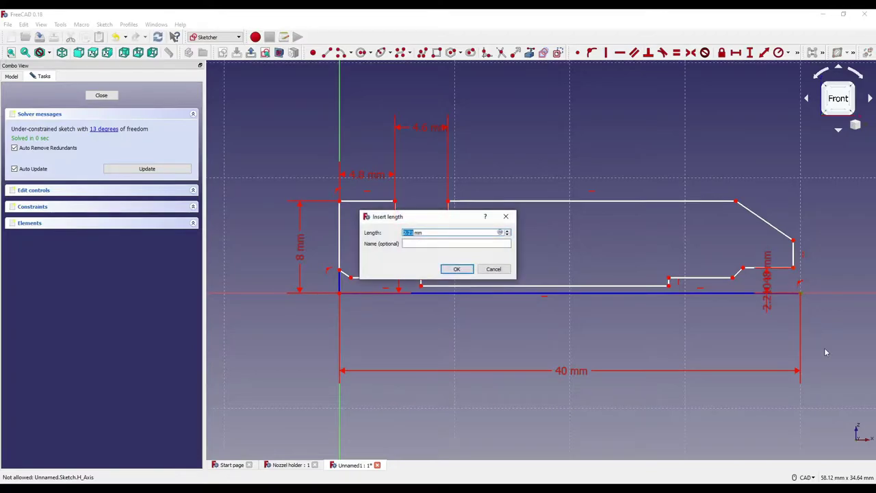
type("4")
key("Return")
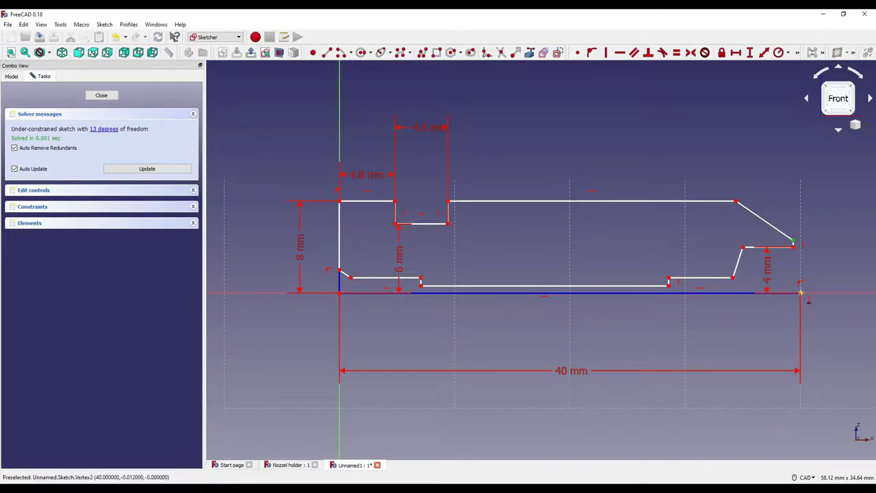
left_click(803, 292)
type("5")
key("Return")
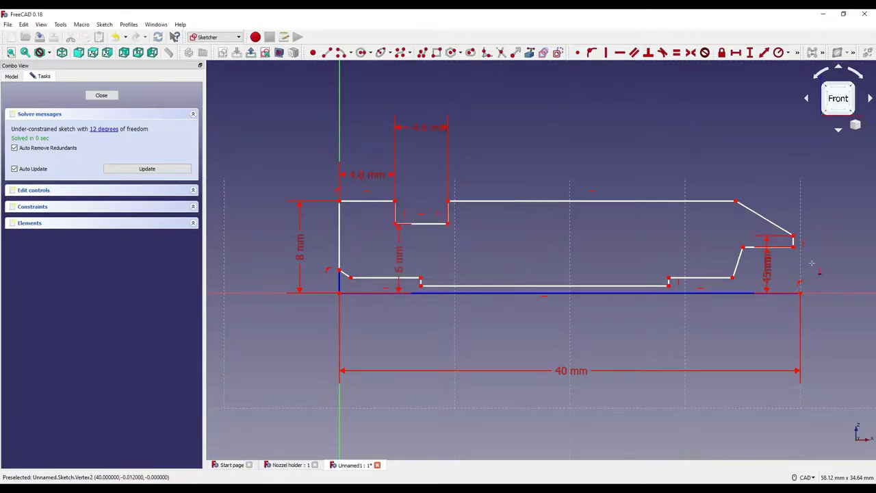
Step: Shorten the sloped nose by moving its upper corner toward the end face, and constrain the adjoining bore edge's horizontal length to 3.2 mm
left_click_drag(737, 203, 772, 201)
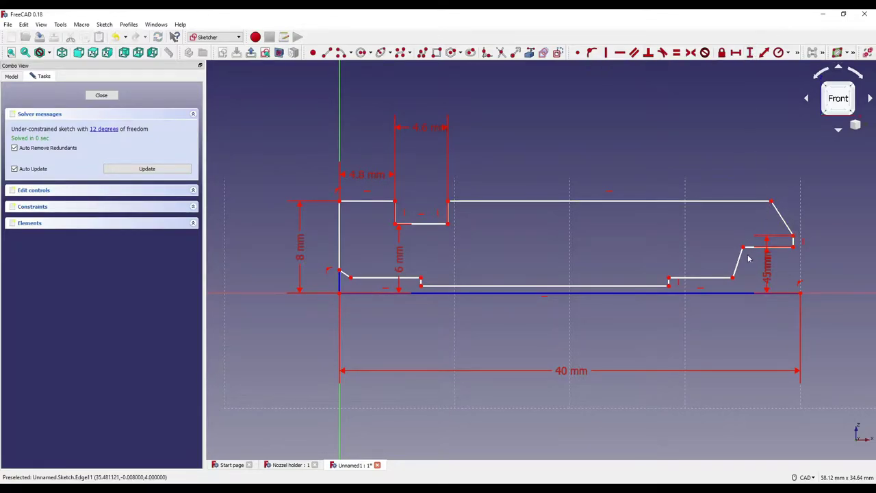
left_click_drag(746, 252, 750, 258)
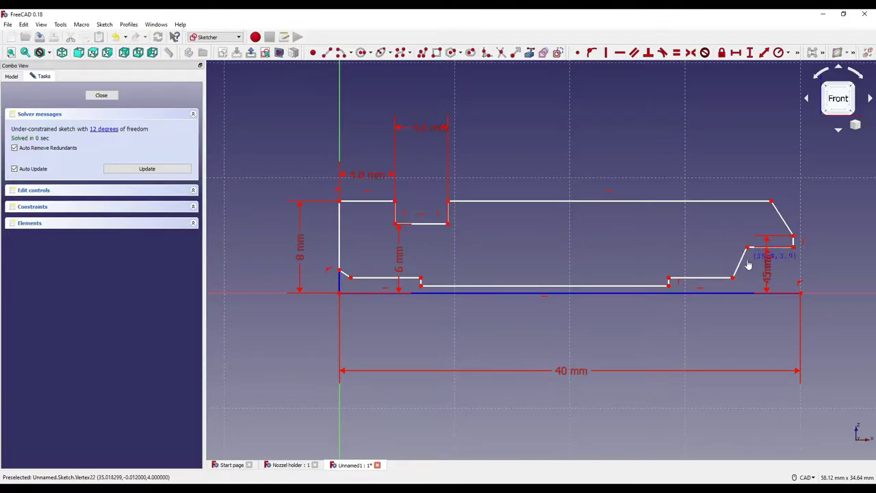
left_click_drag(750, 227, 755, 227)
left_click(736, 52)
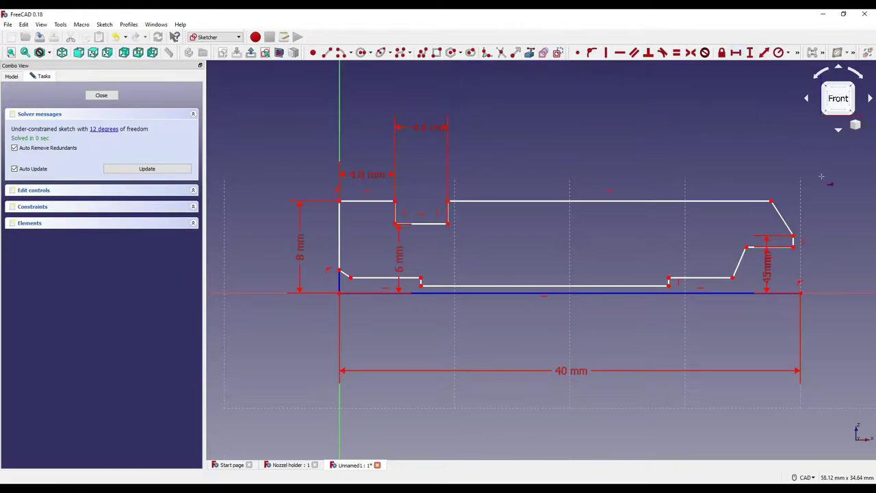
left_click(789, 247)
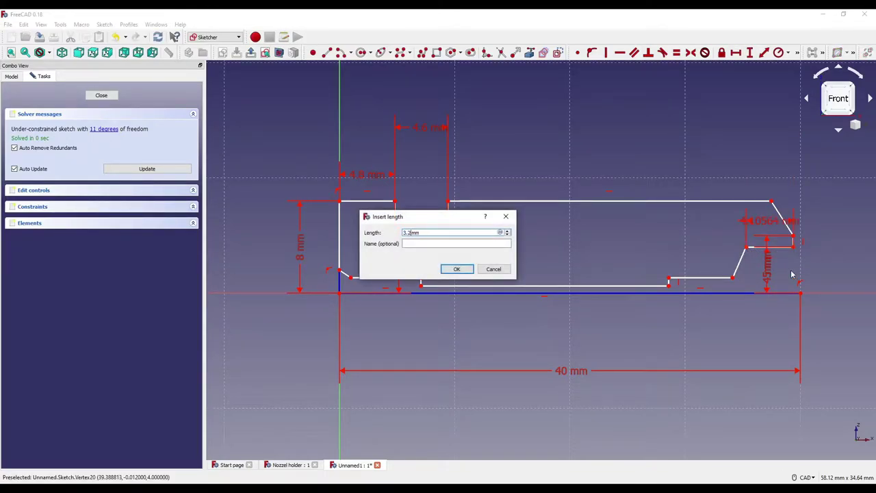
type("3.2")
key("Return")
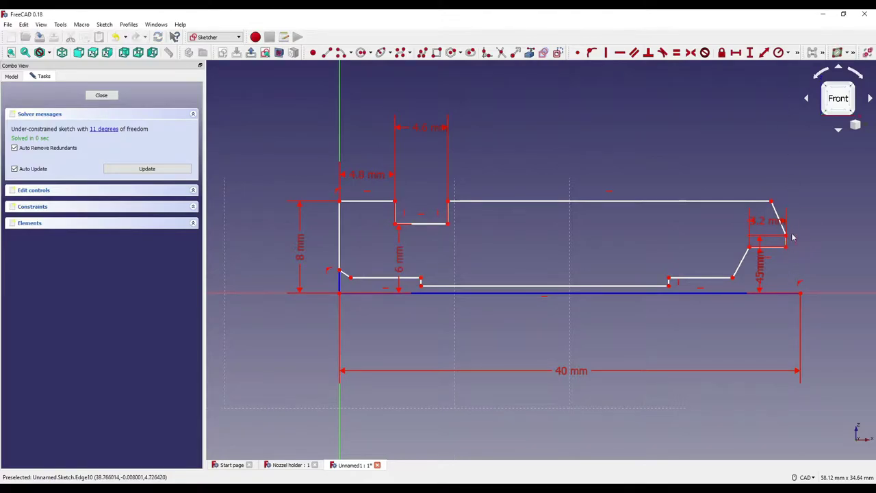
Step: Align the nose end face with the far end point of the 40 mm line using a point-on-object constraint
mouse_move(793, 237)
left_mouse_down()
mouse_move(805, 252)
mouse_move(799, 258)
mouse_move(797, 244)
left_mouse_up()
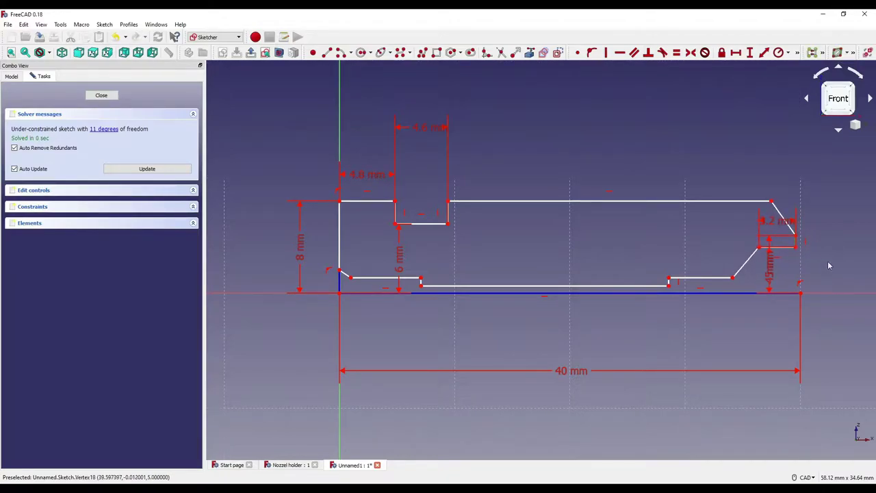
left_click(803, 294)
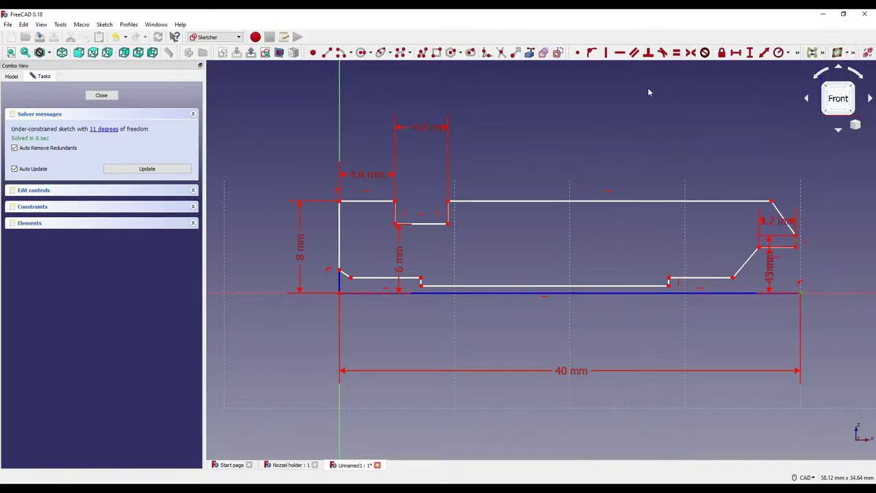
left_click(593, 54)
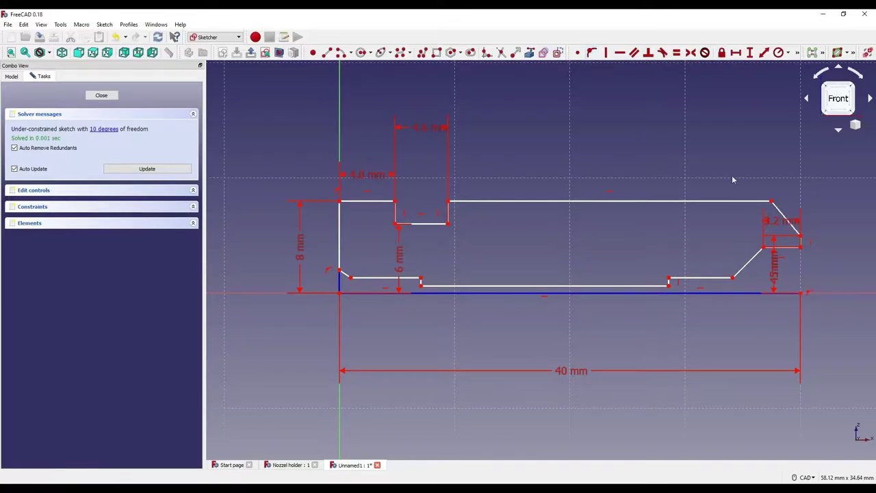
Step: Move the stepped bore edges and the chamfer's start point upward, farther away from the axis
middle_click_drag(802, 251, 682, 234)
scroll(691, 274, "up", 2)
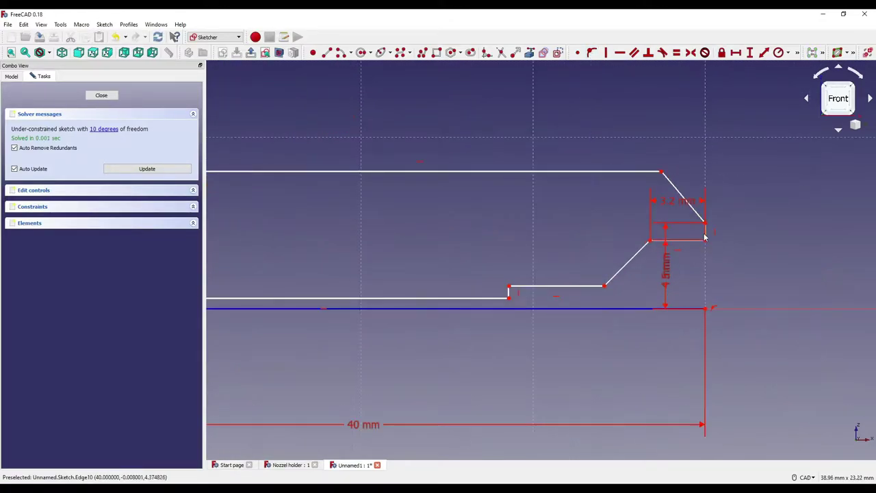
scroll(692, 226, "down", 4)
scroll(691, 226, "up", 4)
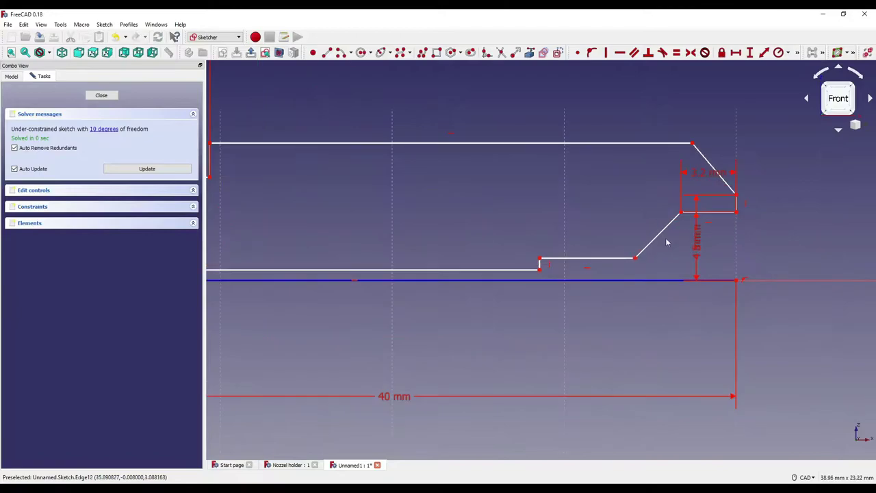
left_click_drag(586, 263, 626, 230)
left_click_drag(547, 271, 552, 241)
scroll(517, 226, "down", 3)
scroll(513, 233, "up", 3)
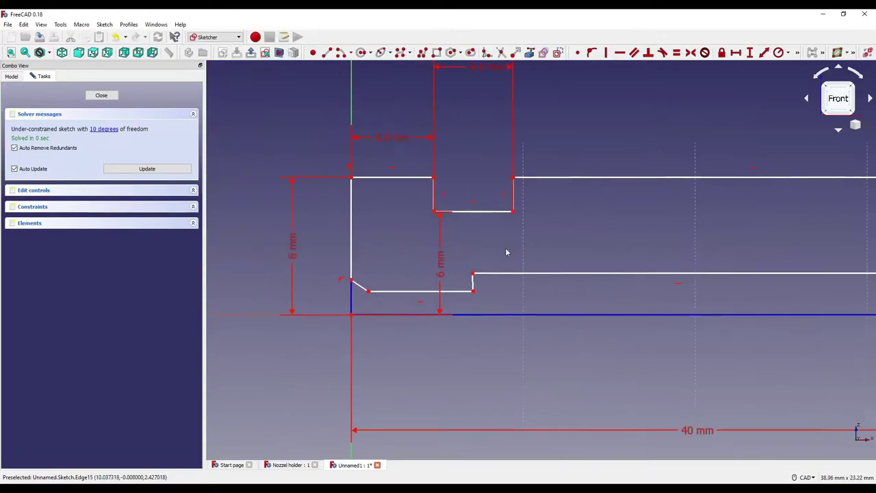
left_click_drag(427, 293, 429, 262)
mouse_move(351, 280)
left_mouse_down()
mouse_move(357, 237)
mouse_move(354, 244)
left_mouse_up()
Step: Reposition the 4 mm, 5 mm and 3.2 mm dimensions at the nose so they sit clear of the profile
scroll(624, 250, "down", 3)
middle_click_drag(543, 307, 460, 268)
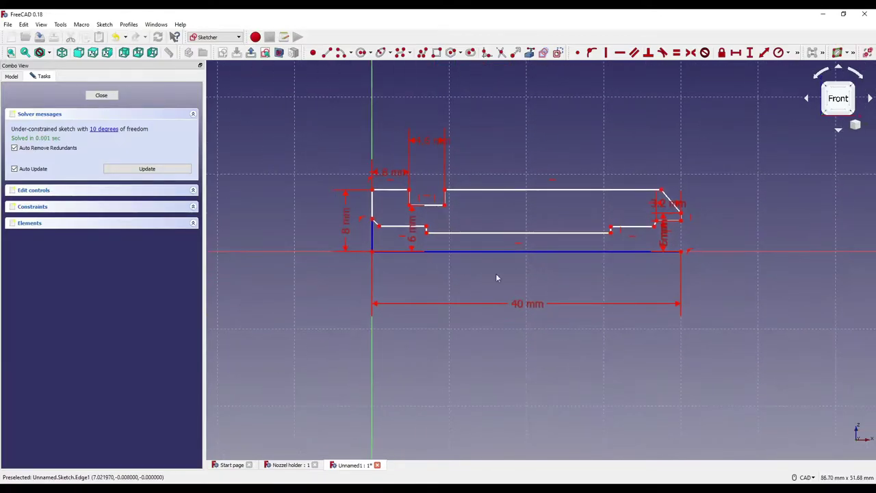
scroll(636, 239, "up", 4)
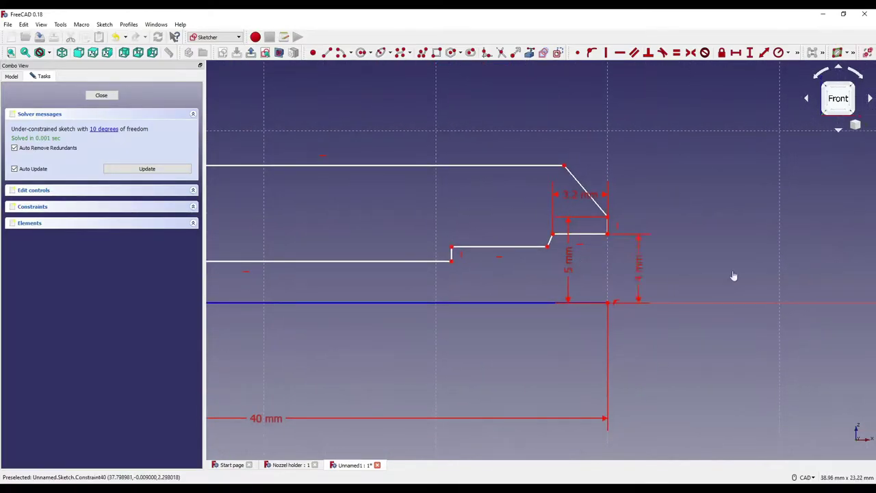
left_click_drag(568, 259, 704, 267)
left_click_drag(580, 195, 584, 139)
middle_click_drag(694, 170, 707, 179)
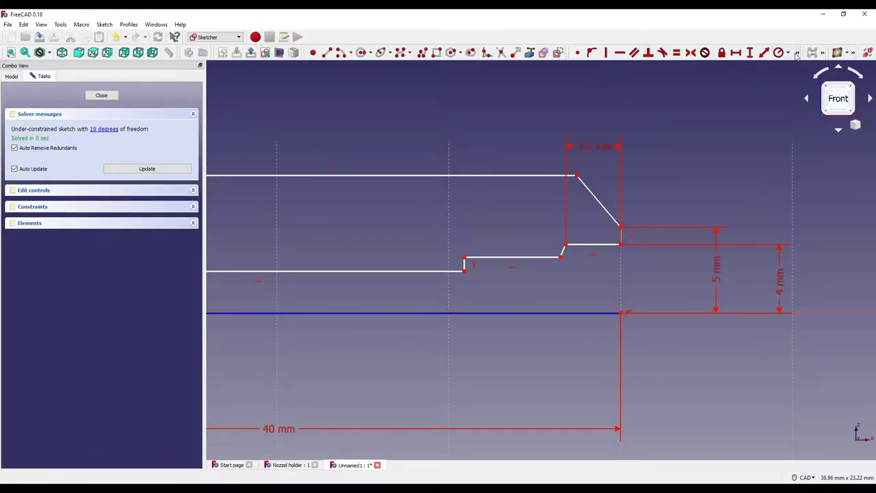
Step: Constrain the angle between the sloped nose edge and the vertical end face to 150°
left_click(798, 53)
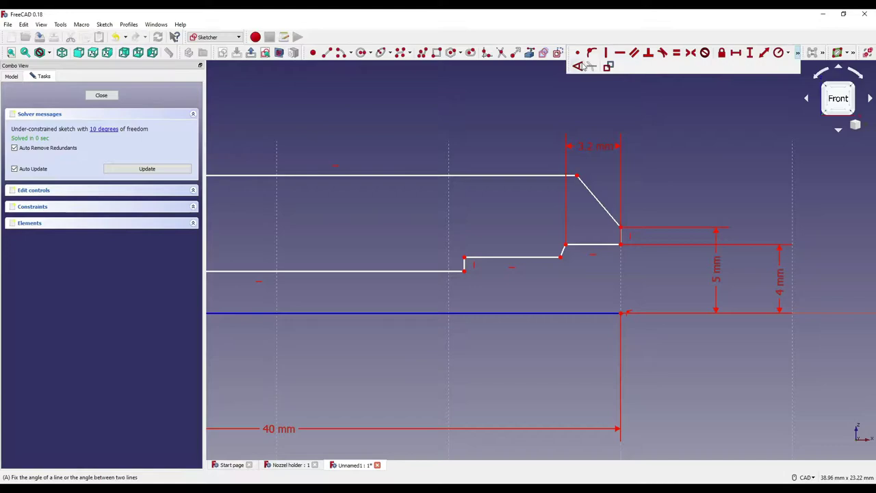
left_click(588, 66)
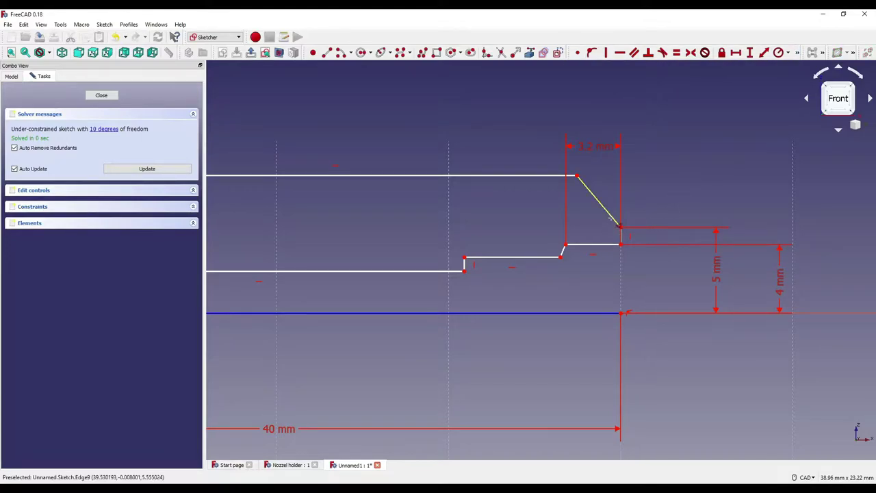
left_click(614, 223)
left_click(623, 240)
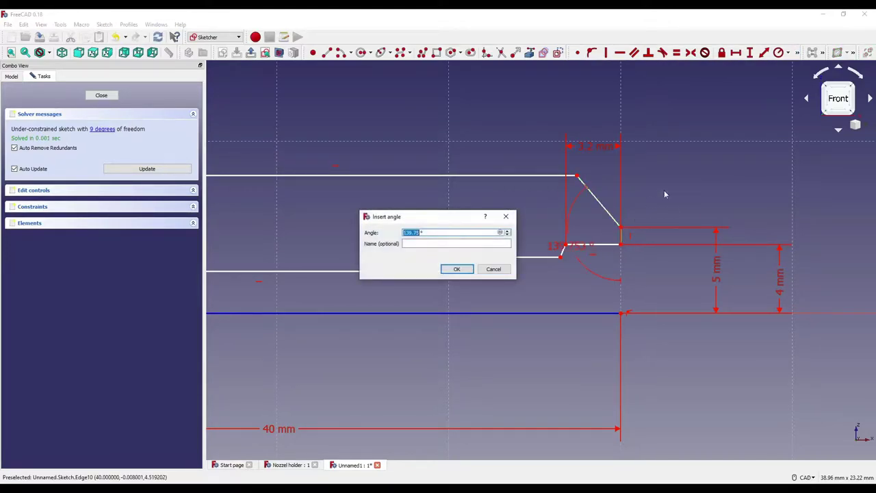
type("150")
key("Return")
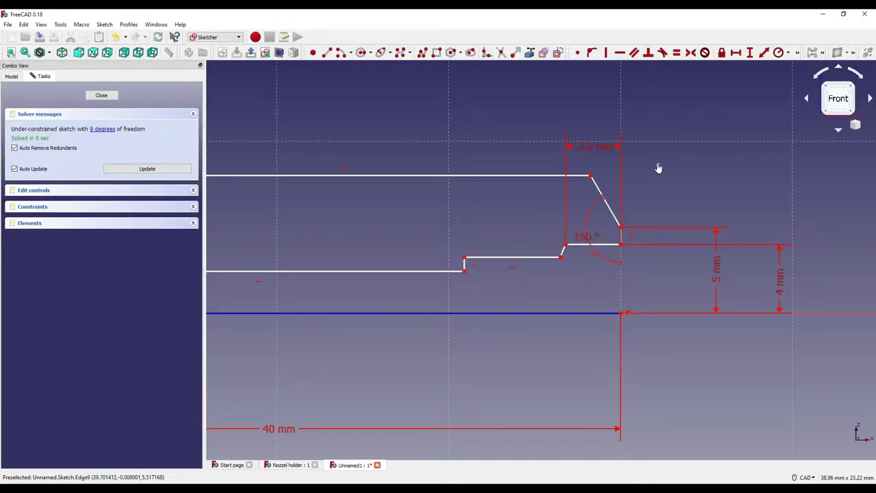
Step: Add a horizontal distance constraint across the small sloped edge between the two bore steps at the nose
scroll(684, 195, "down", 2)
scroll(712, 208, "down", 2)
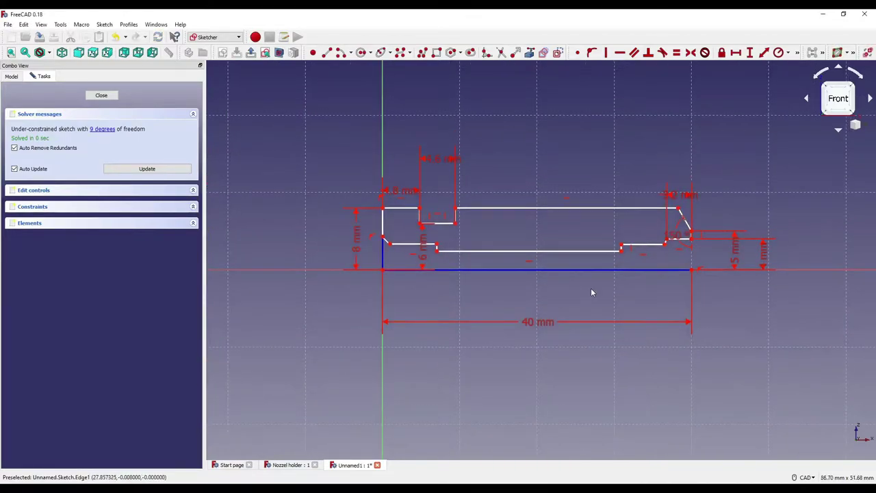
scroll(655, 221, "up", 5)
left_click(735, 52)
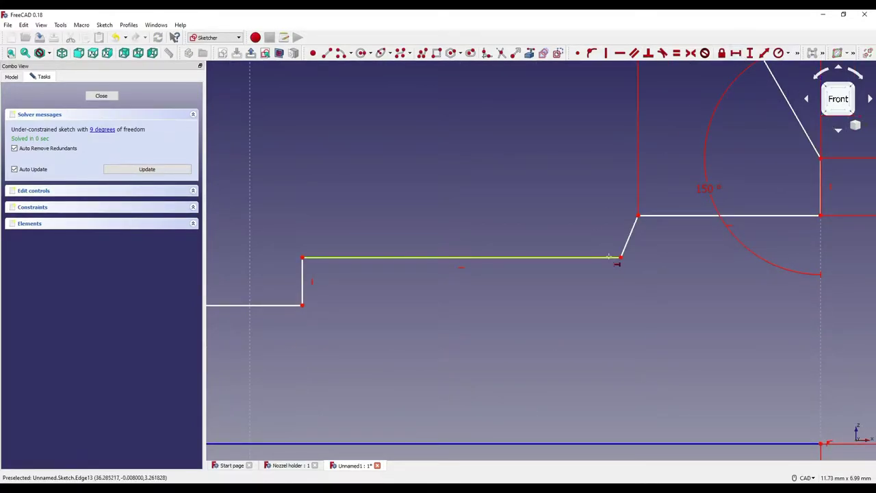
left_click(638, 216)
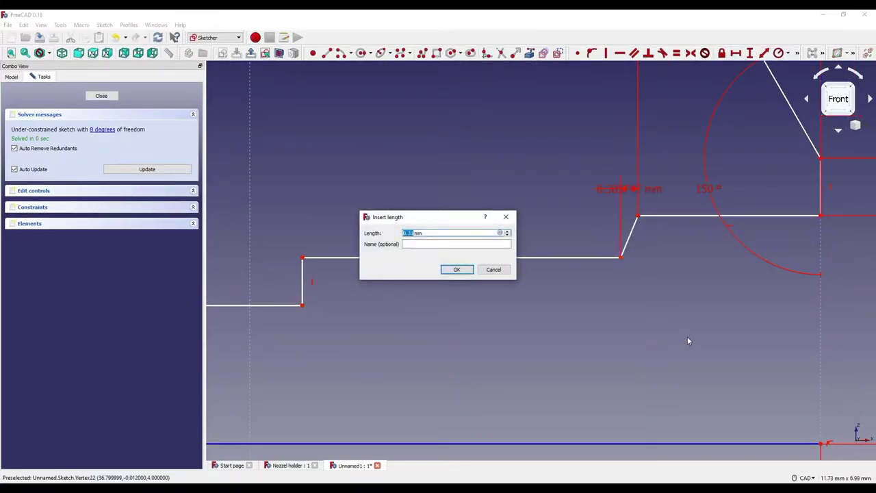